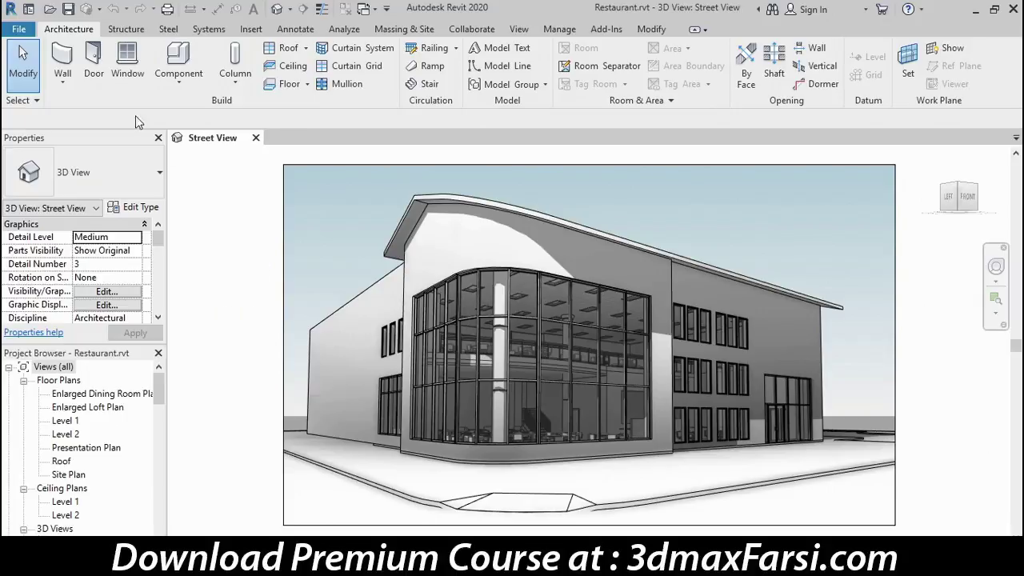
left_click(20, 30)
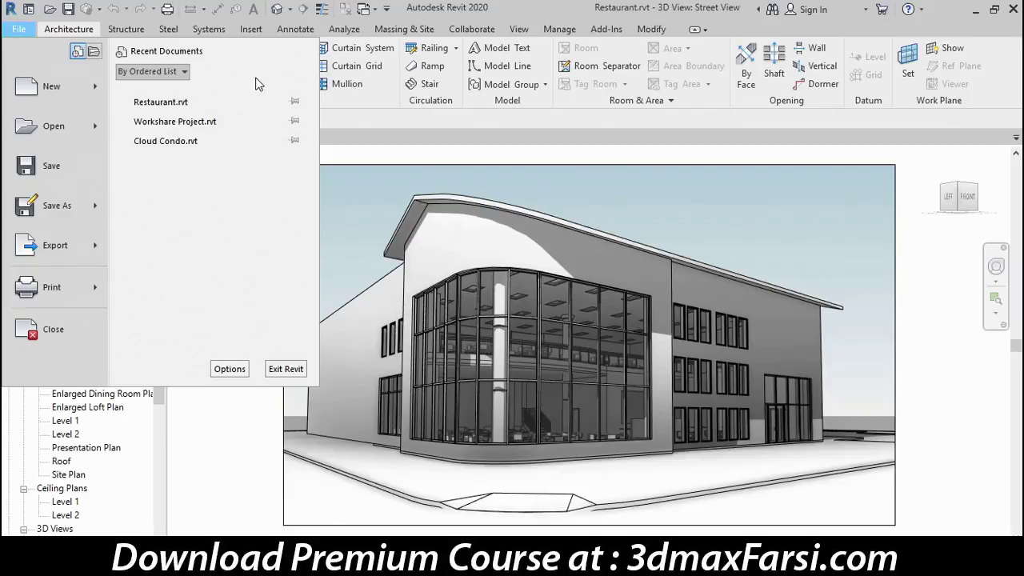
left_click(353, 116)
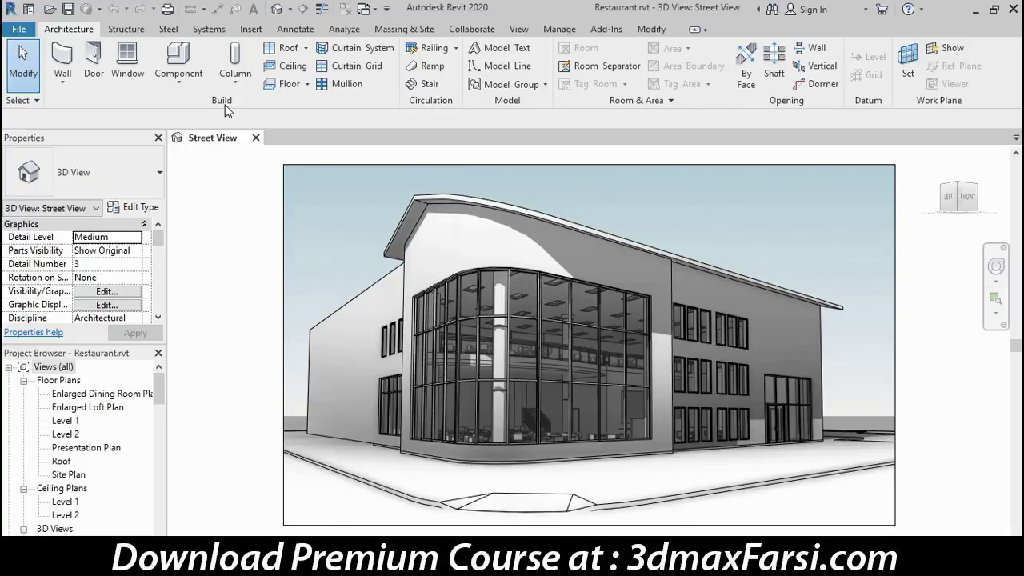
- Examine the placement options of the Wall tool and the structural Column tool, leaving each without placing anything
left_click(64, 54)
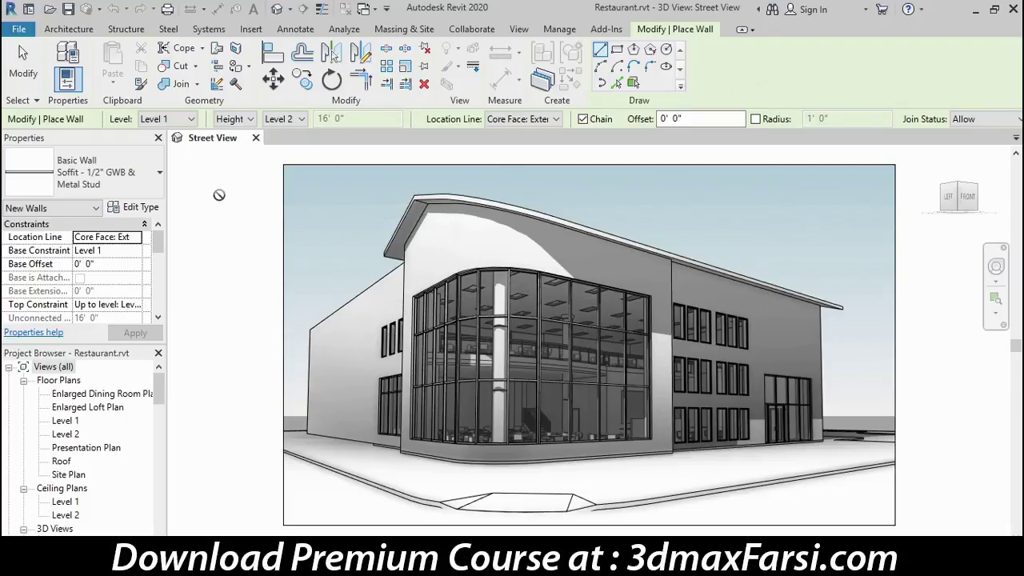
left_click(24, 86)
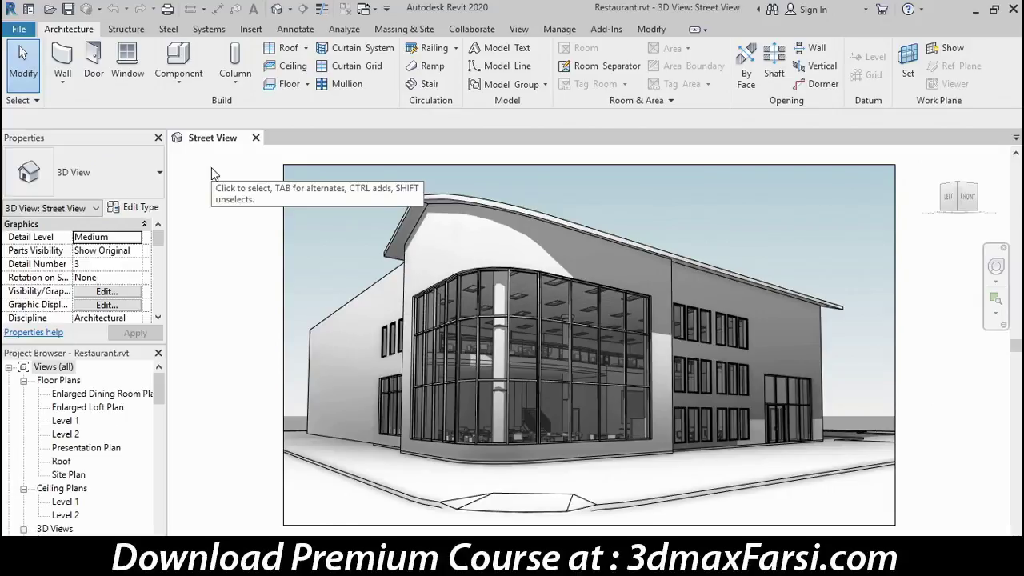
left_click(235, 64)
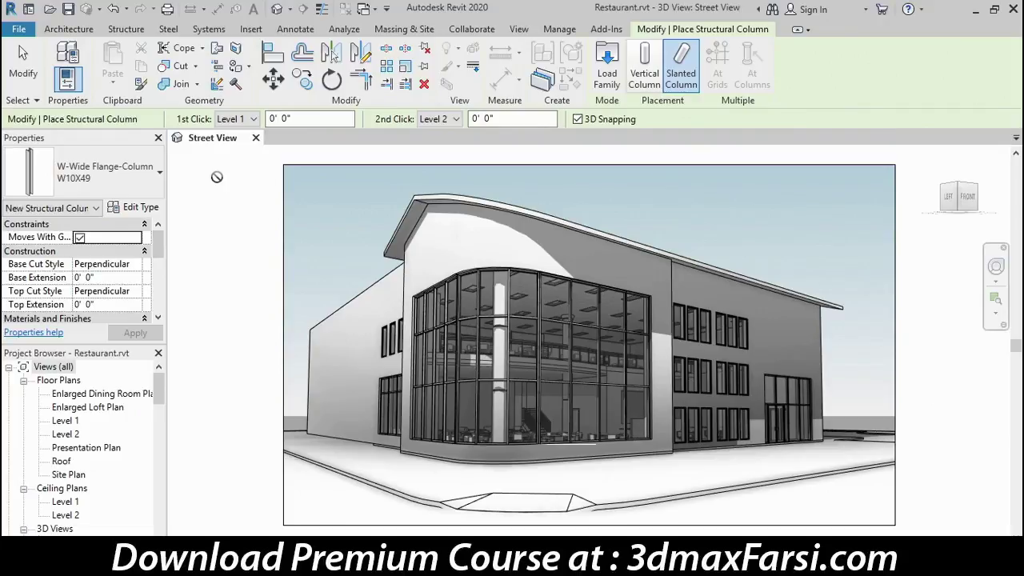
left_click(24, 80)
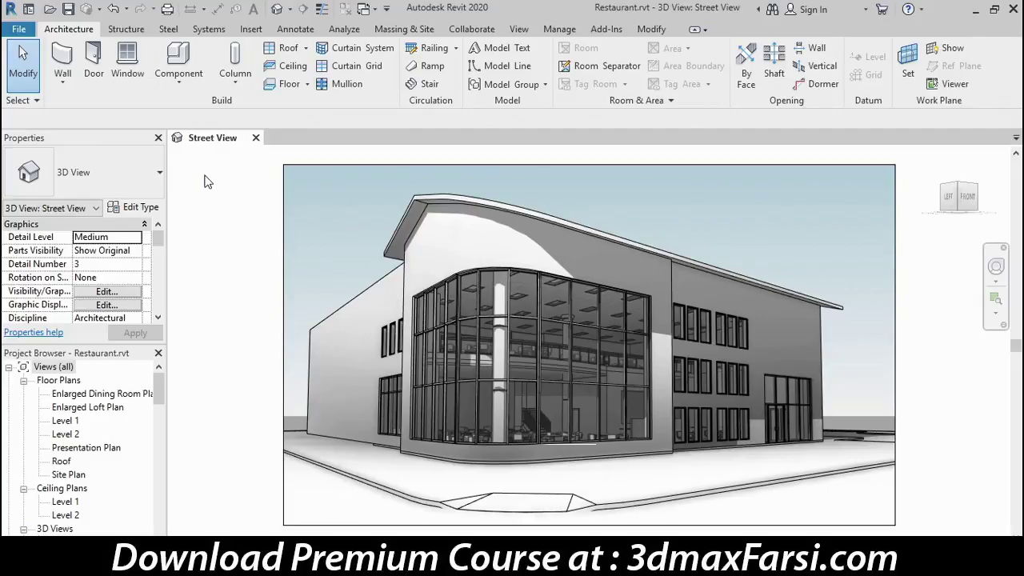
- Review which interface elements, such as Project Browser and Properties, are set to display in the User Interface list
left_click(518, 28)
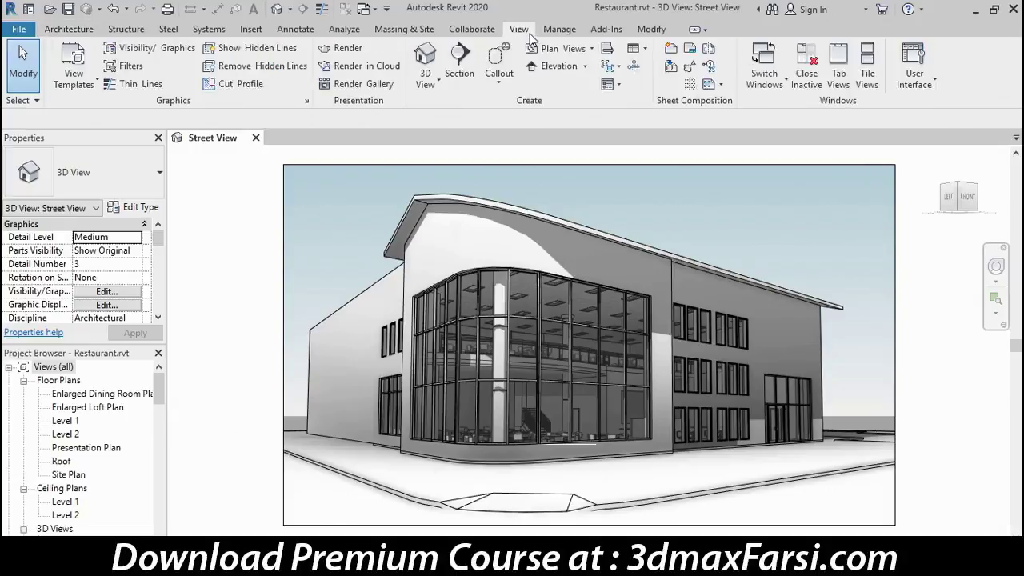
left_click(924, 84)
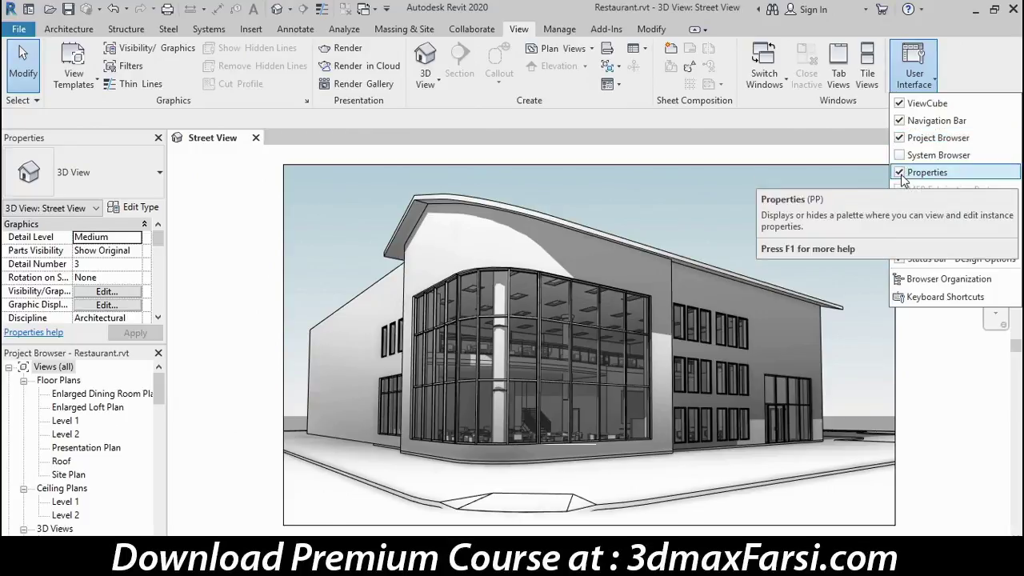
left_click(214, 168)
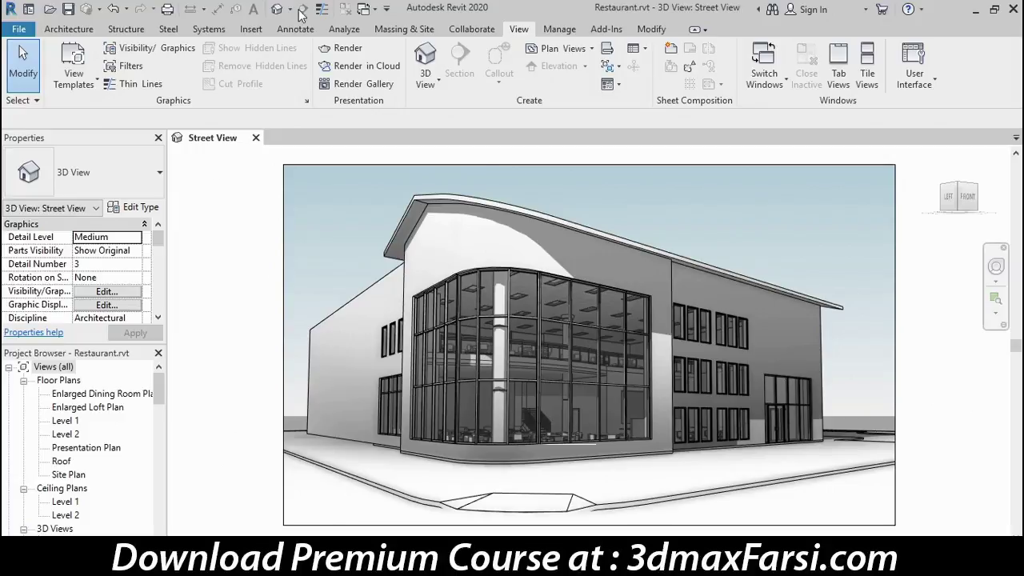
- Start the Wall tool again to inspect its type and constraint settings, and exit without drawing a wall
left_click(75, 32)
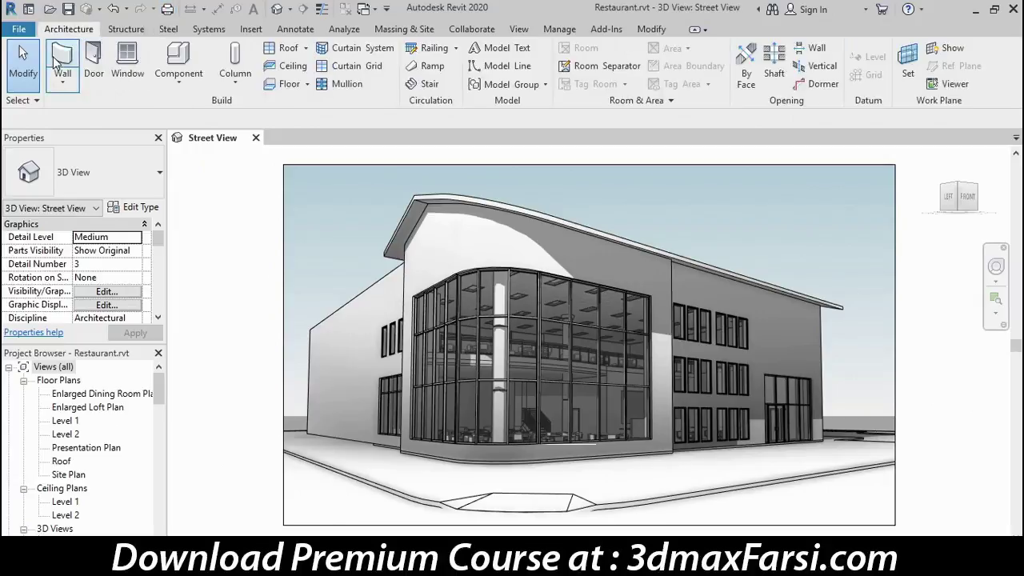
left_click(62, 64)
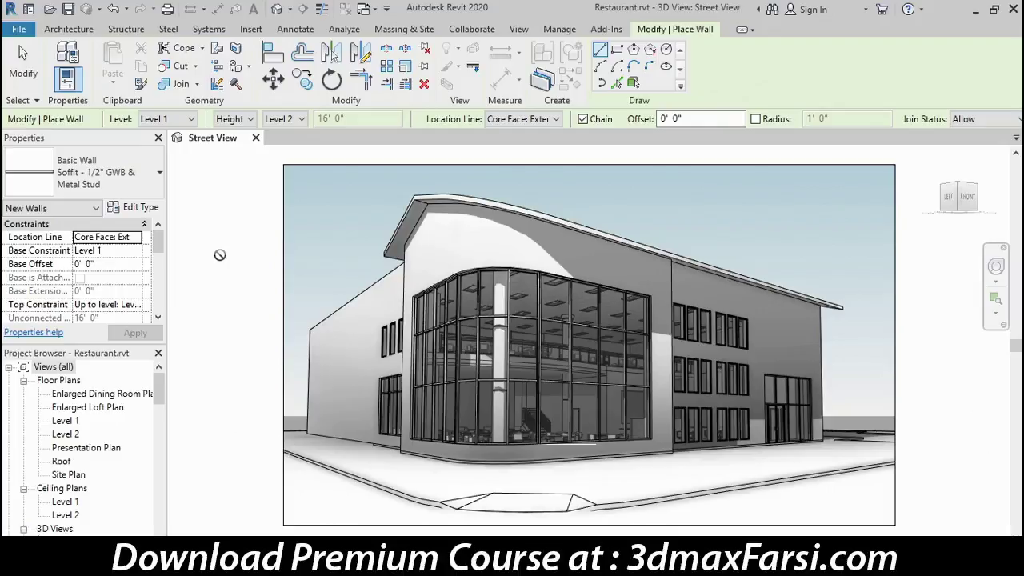
left_click(31, 76)
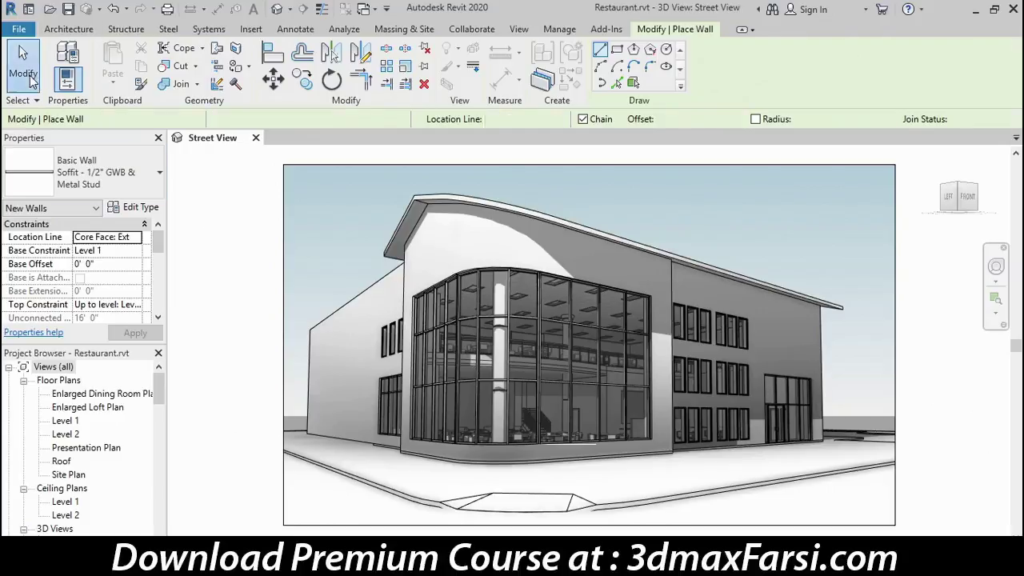
- Select the curved roof to inspect its properties, clear the selection, and review the element selection options
left_click(468, 204)
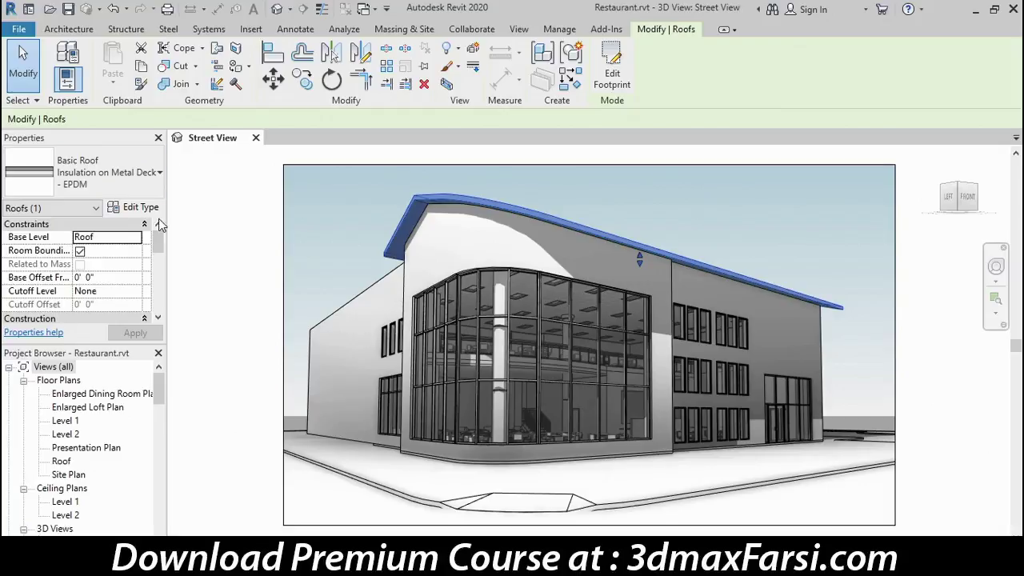
left_click(24, 76)
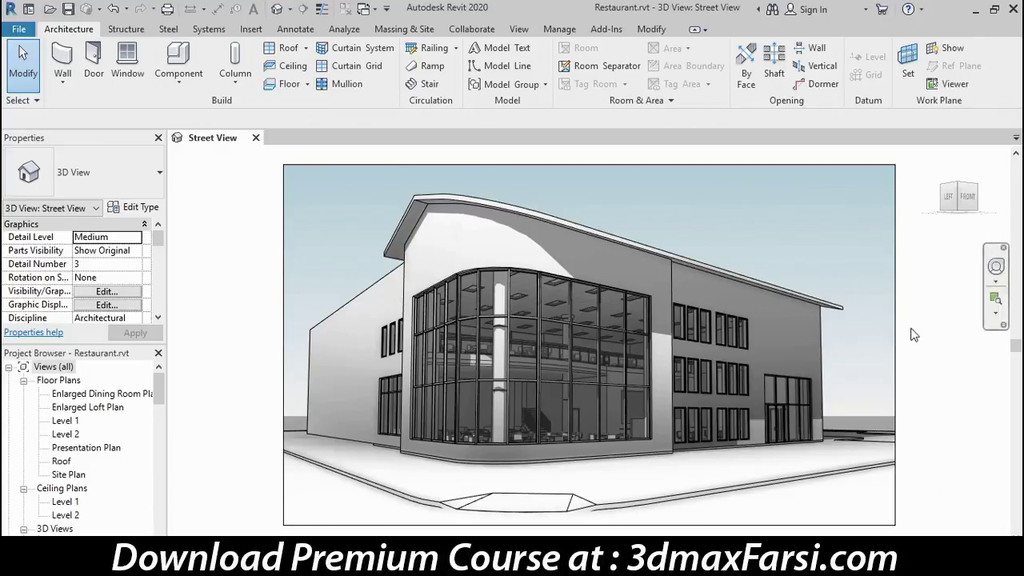
left_click(32, 100)
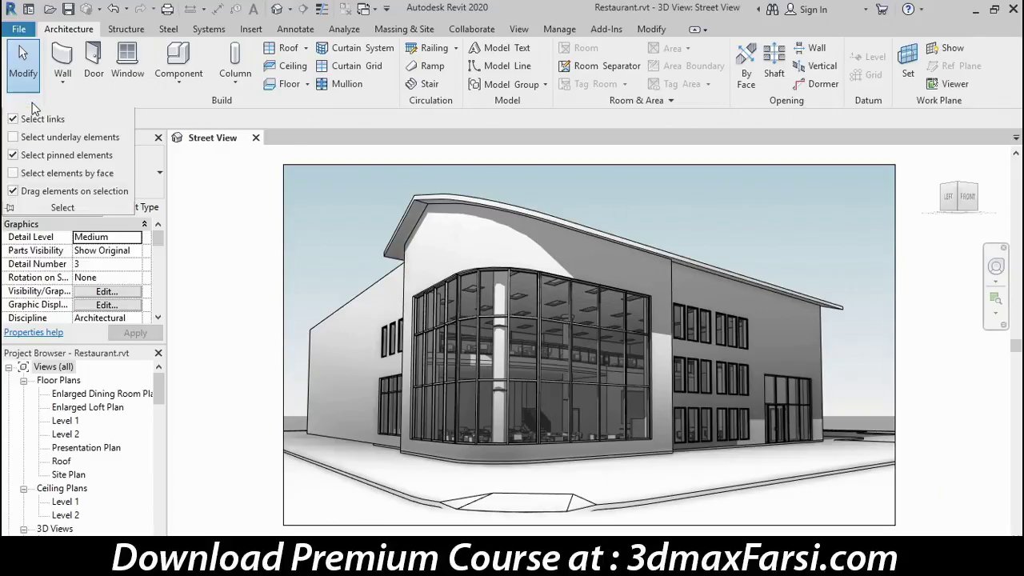
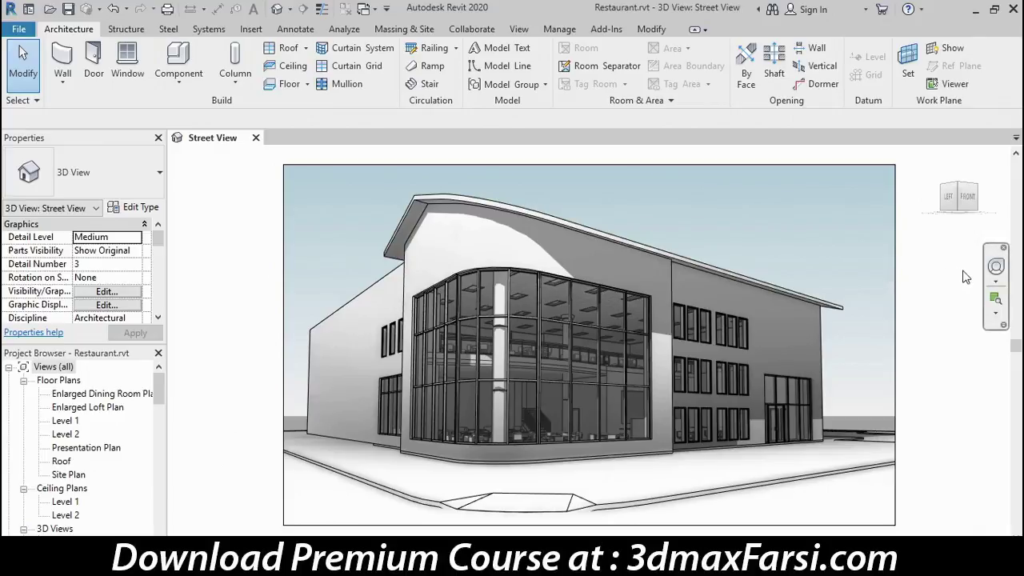
- Use Zoom in Region to frame the facade under the sloping roof and closer on its upper row of windows
left_click(996, 313)
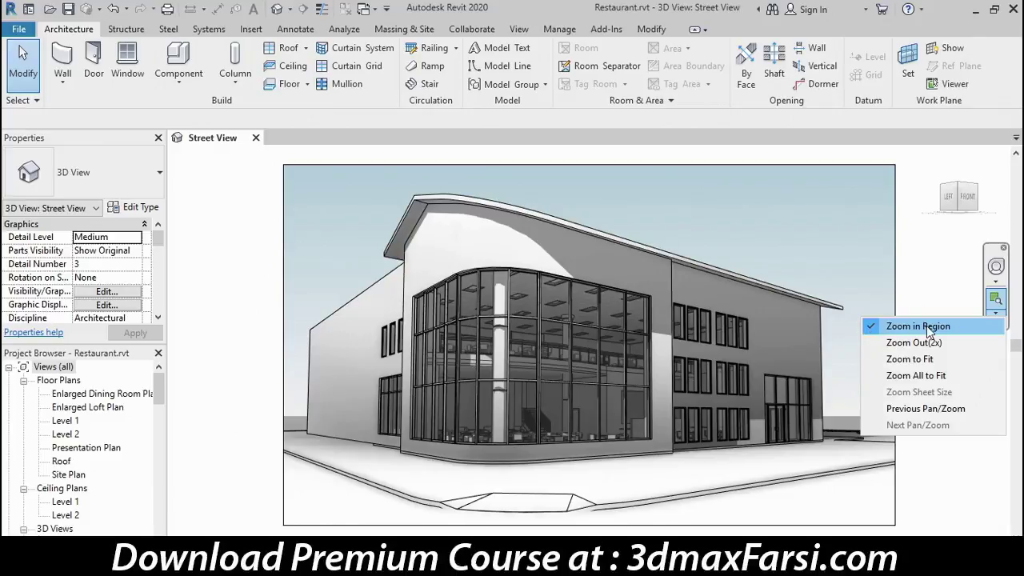
left_click(996, 299)
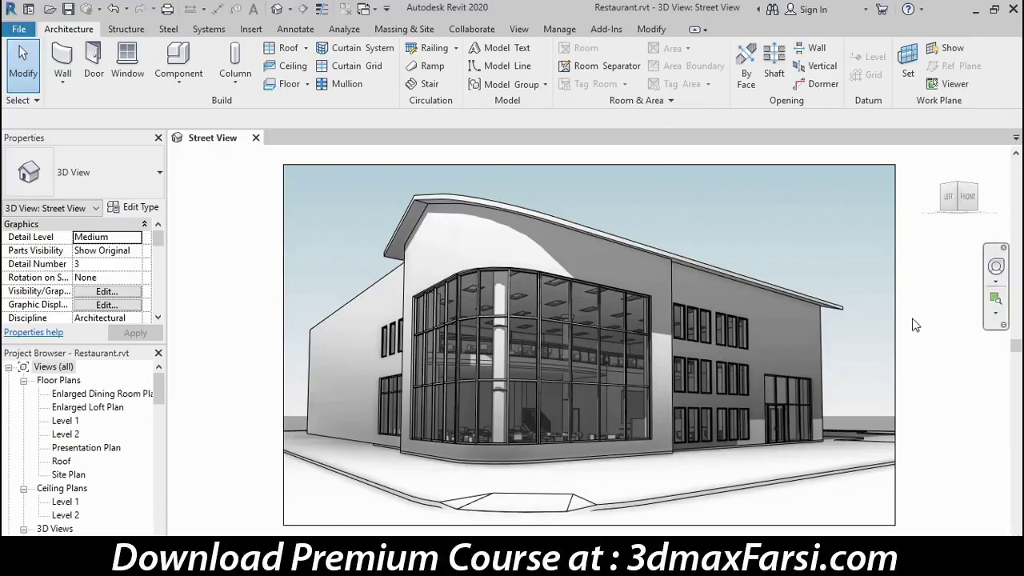
left_click(995, 299)
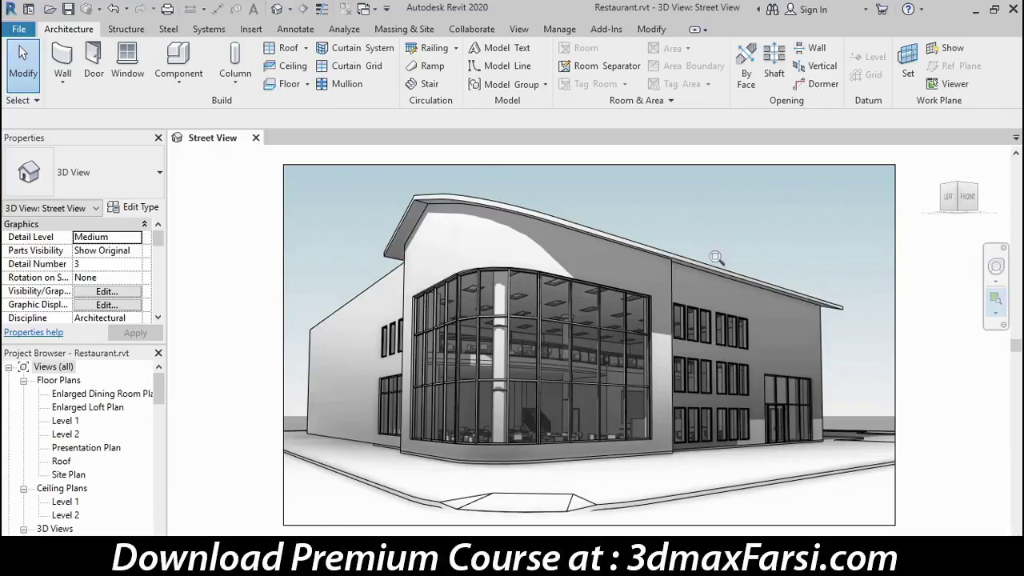
left_click_drag(637, 239, 805, 364)
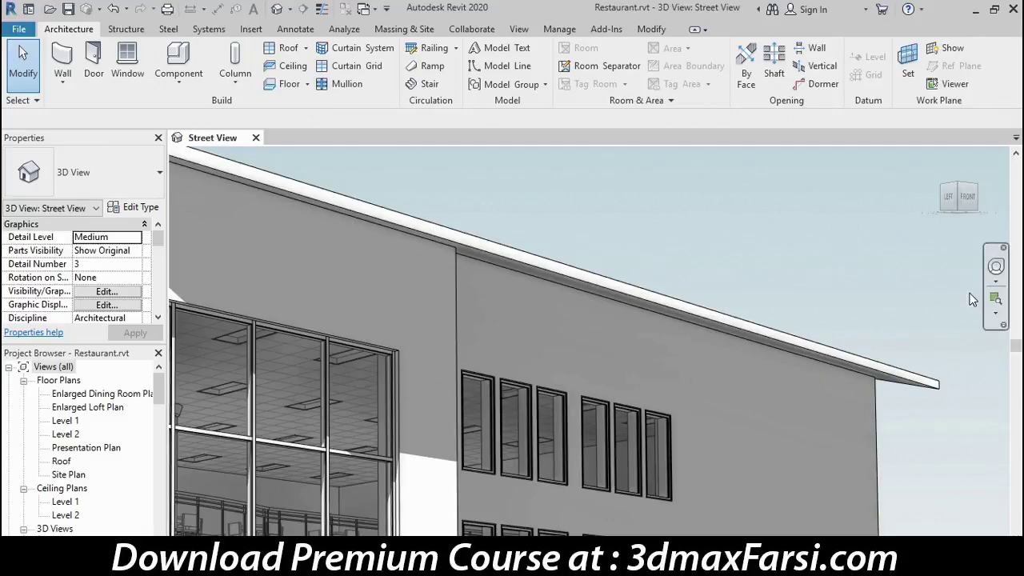
left_click(995, 299)
left_click_drag(413, 329, 620, 504)
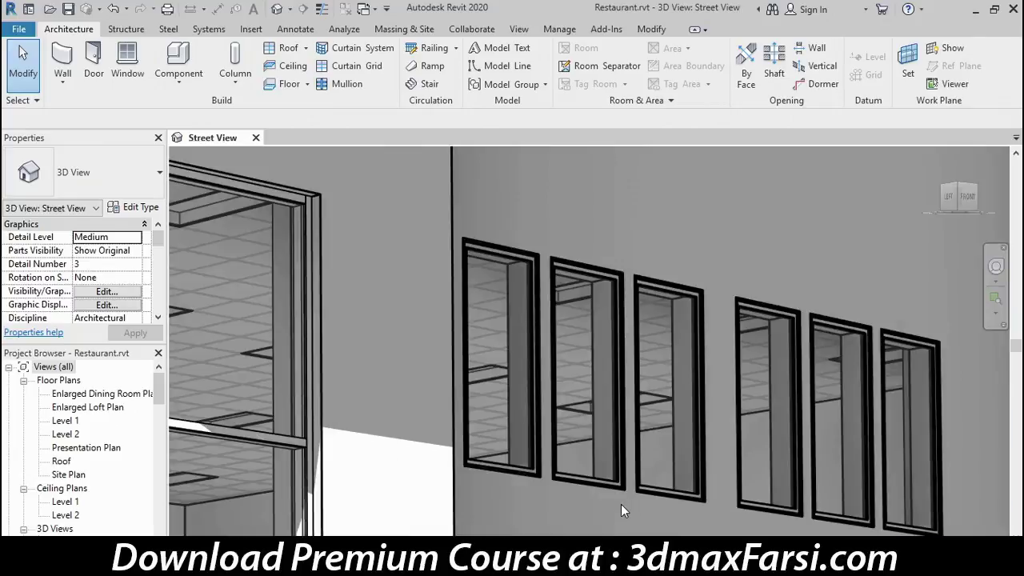
- Step back through two zoom changes with Previous Pan/Zoom to restore the full street view
left_click(996, 316)
left_click(952, 407)
left_click(996, 317)
left_click(940, 409)
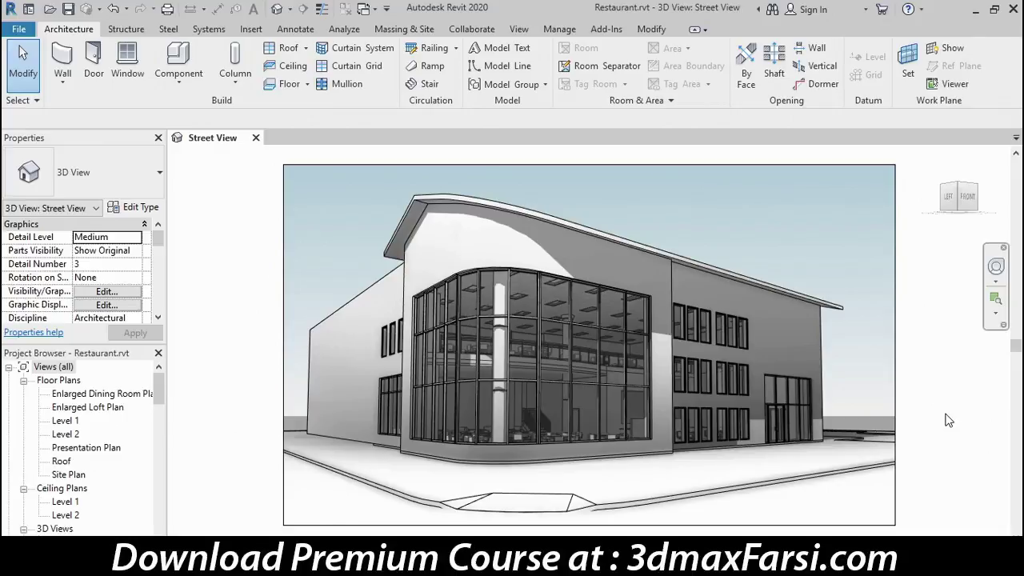
- Zoom the street view out by 2x twice and restore its full extent with Zoom to Fit
left_click(995, 315)
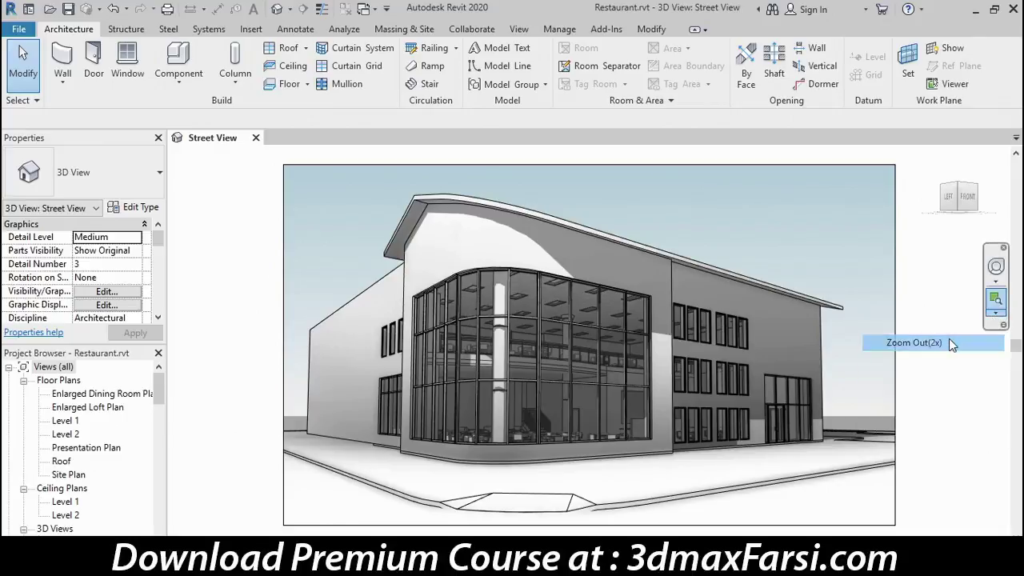
left_click(948, 339)
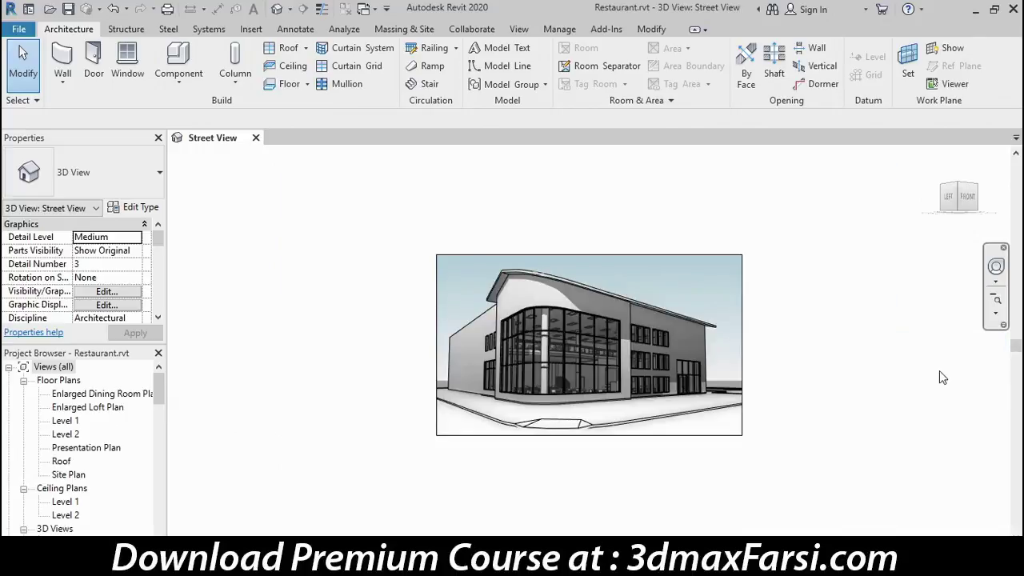
left_click(995, 302)
left_click(995, 315)
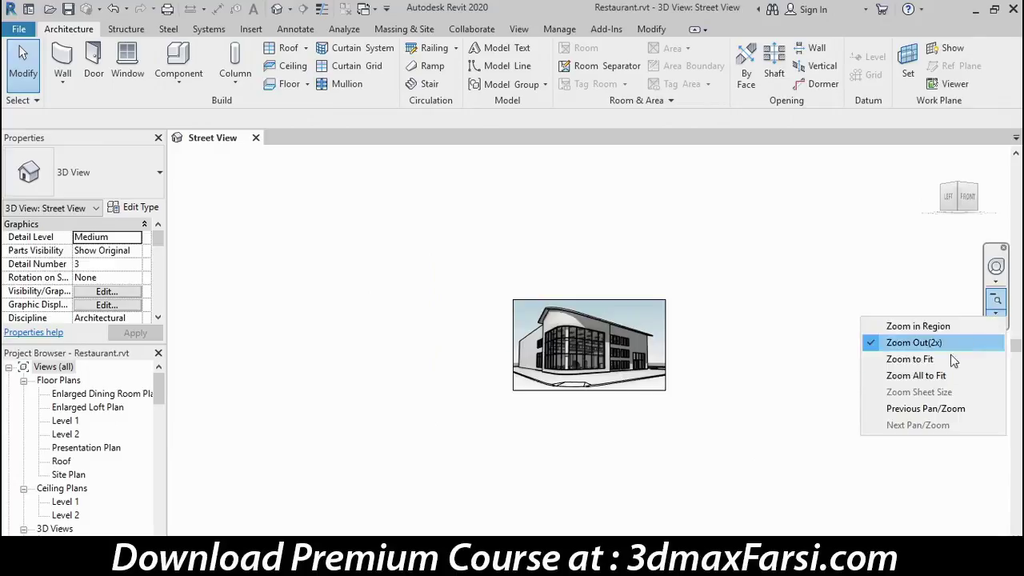
left_click(944, 359)
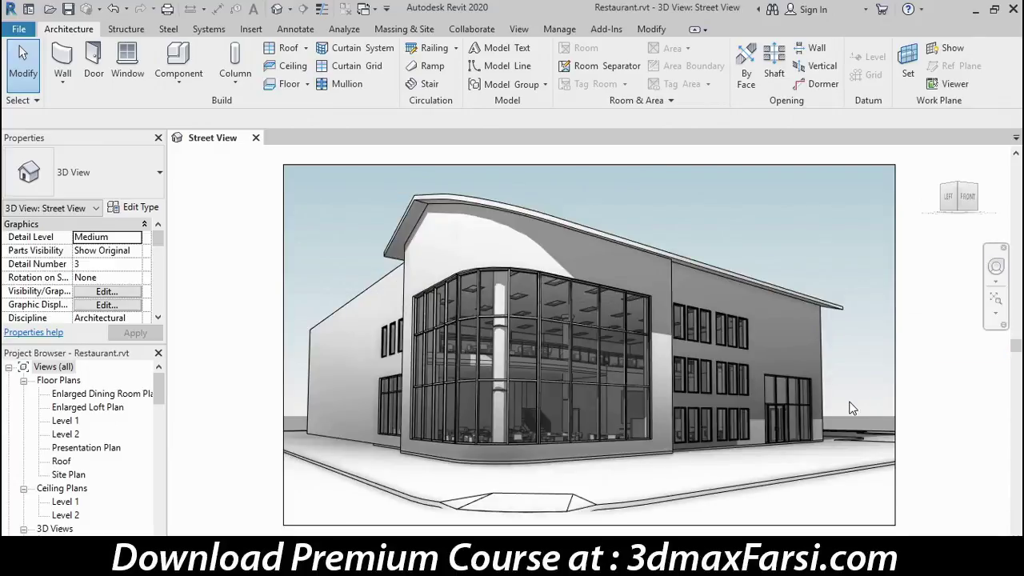
- Apply Zoom All to Fit to the open views and review the remaining zoom options
left_click(1003, 315)
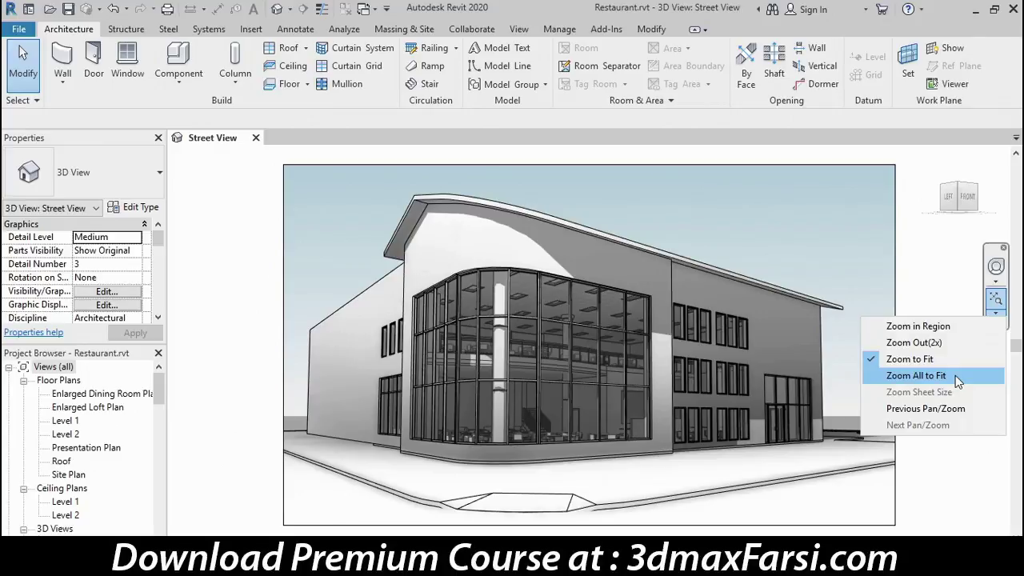
left_click(956, 379)
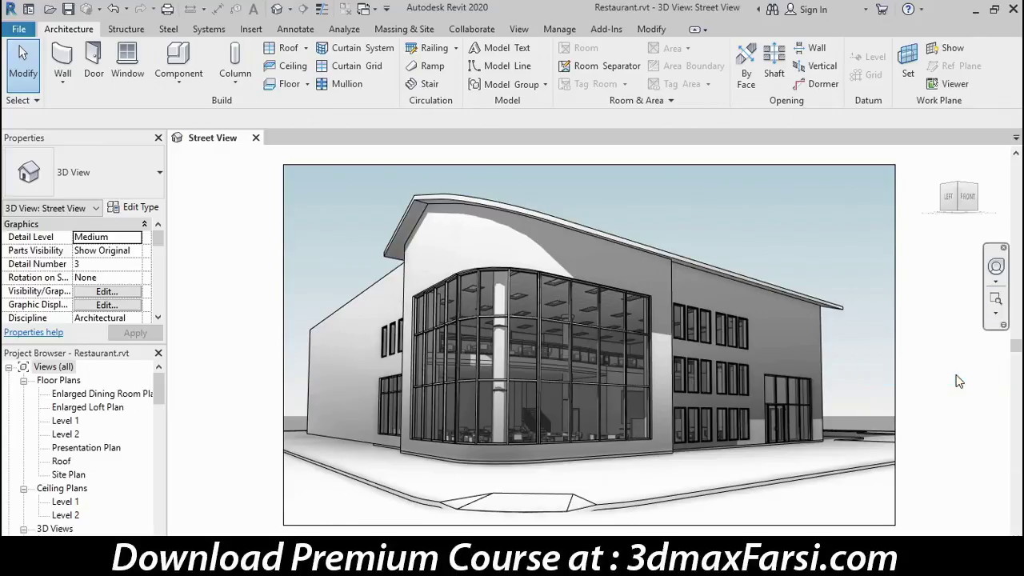
left_click(995, 312)
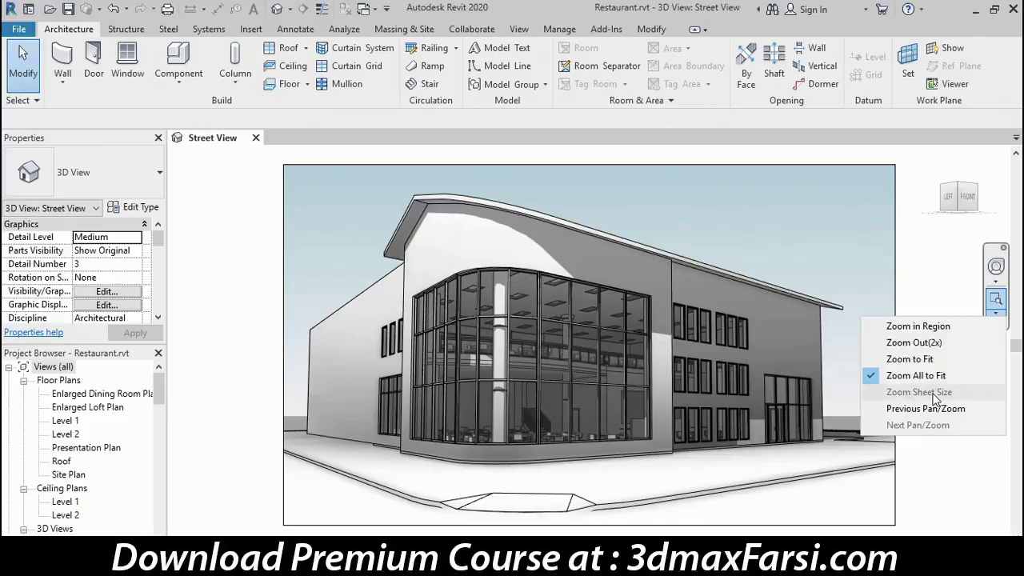
left_click(937, 307)
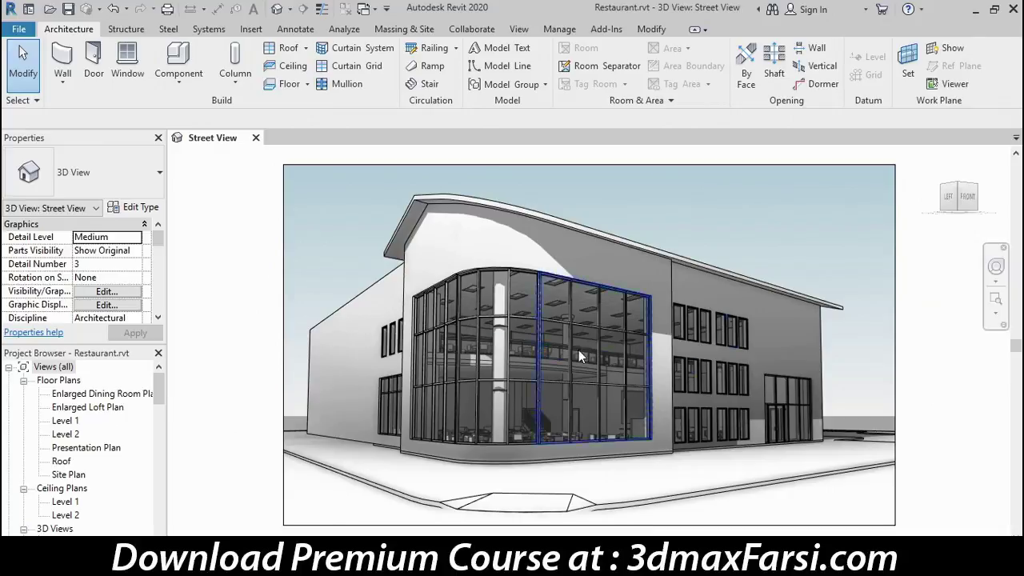
- Zoom and pan around the street view to examine the curved curtain wall and the round column behind it
scroll(578, 312, "down", 1)
scroll(578, 312, "down", 3)
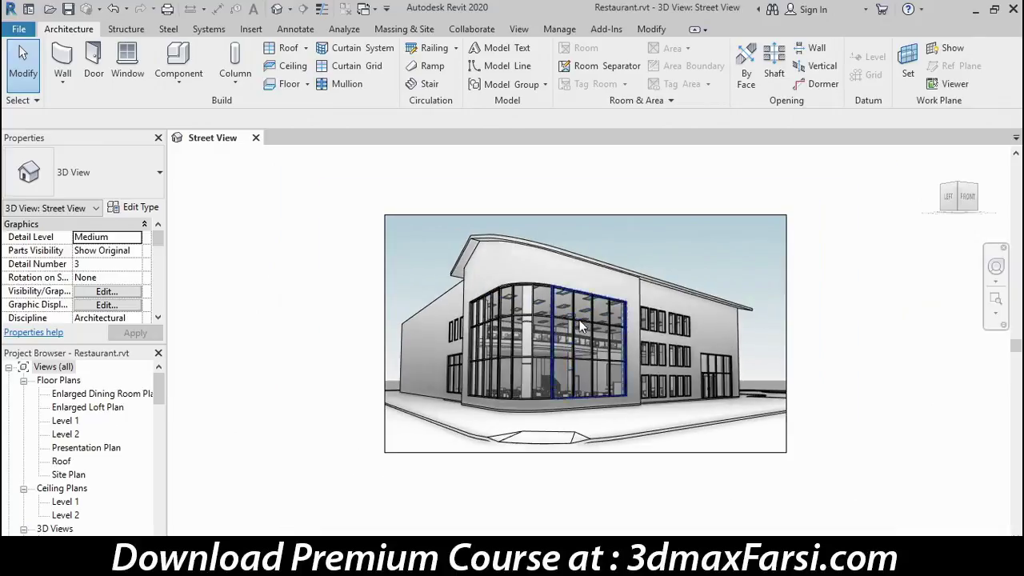
scroll(580, 324, "up", 6)
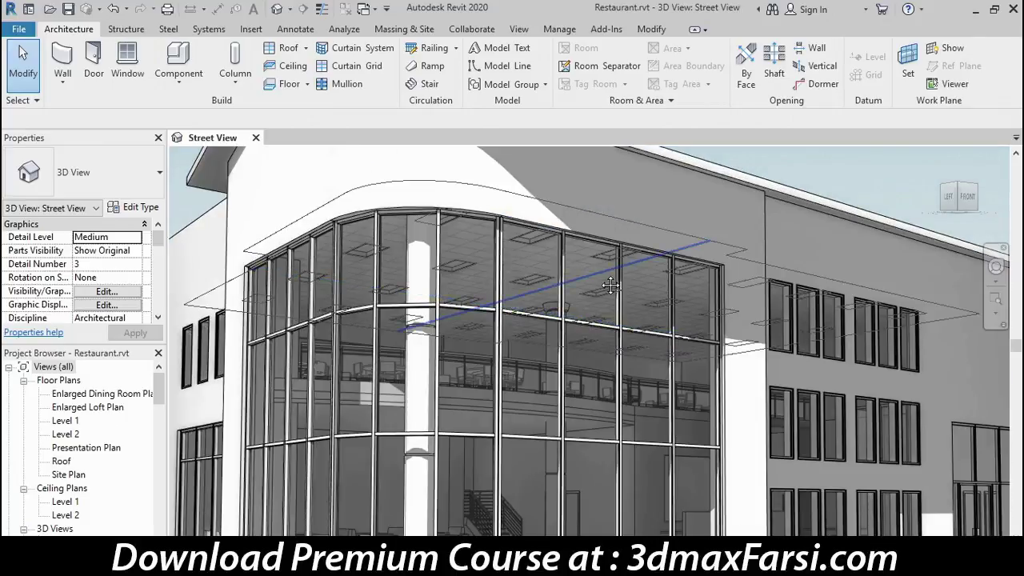
middle_click_drag(610, 285, 561, 421)
scroll(562, 421, "down", 2)
middle_click_drag(512, 375, 812, 288)
scroll(375, 292, "up", 3)
scroll(616, 249, "up", 5)
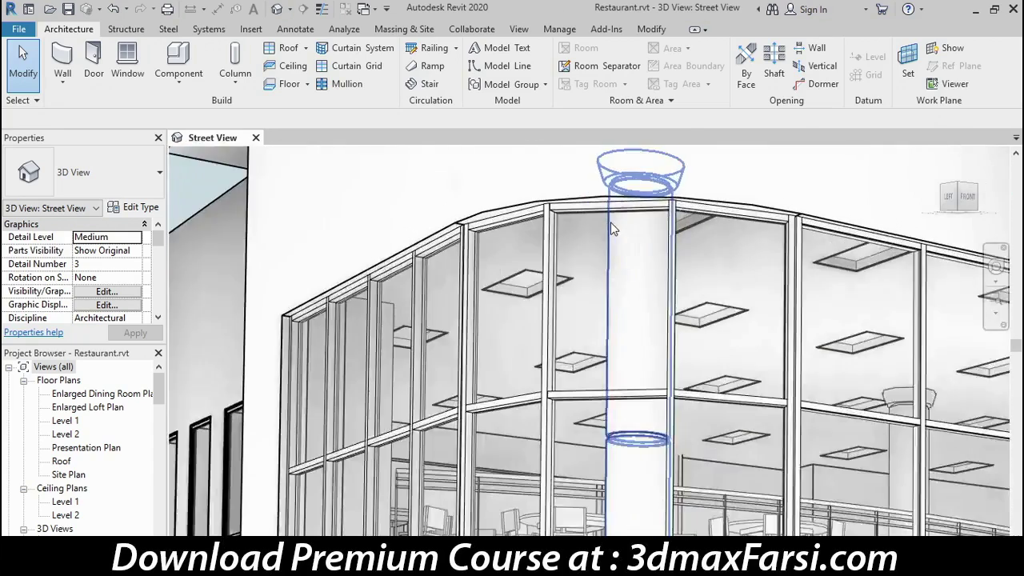
middle_click_drag(616, 248, 535, 332)
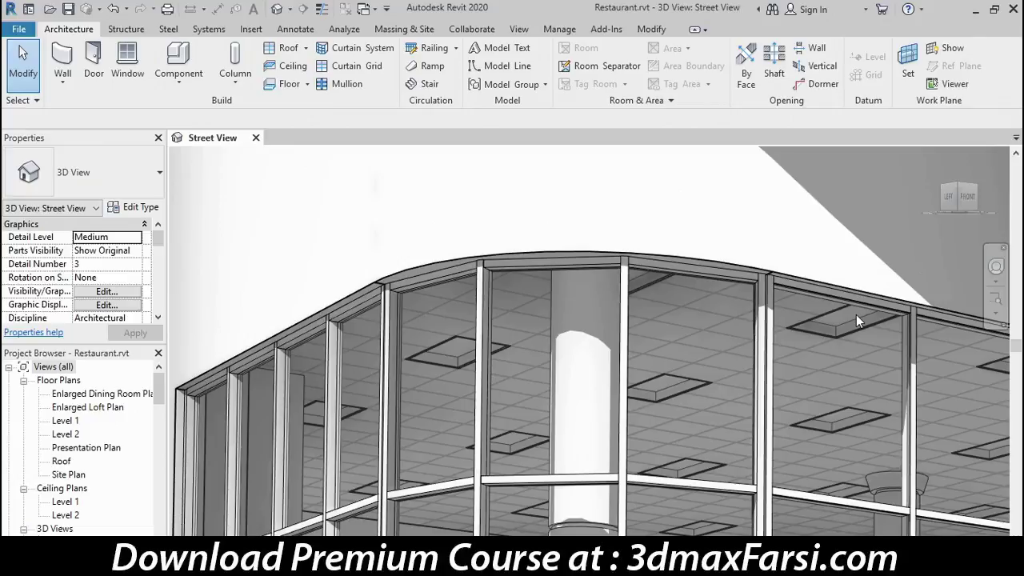
- Zoom in and out on the ceiling light fixtures and the narrow side-wall windows, and pan towards the building's side wall
scroll(856, 314, "up", 5)
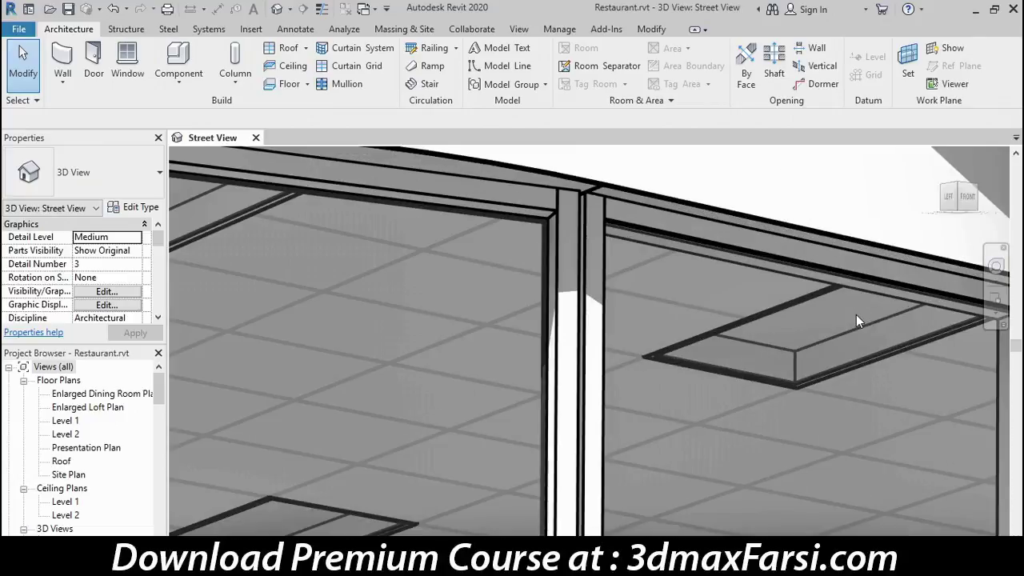
scroll(855, 314, "down", 6)
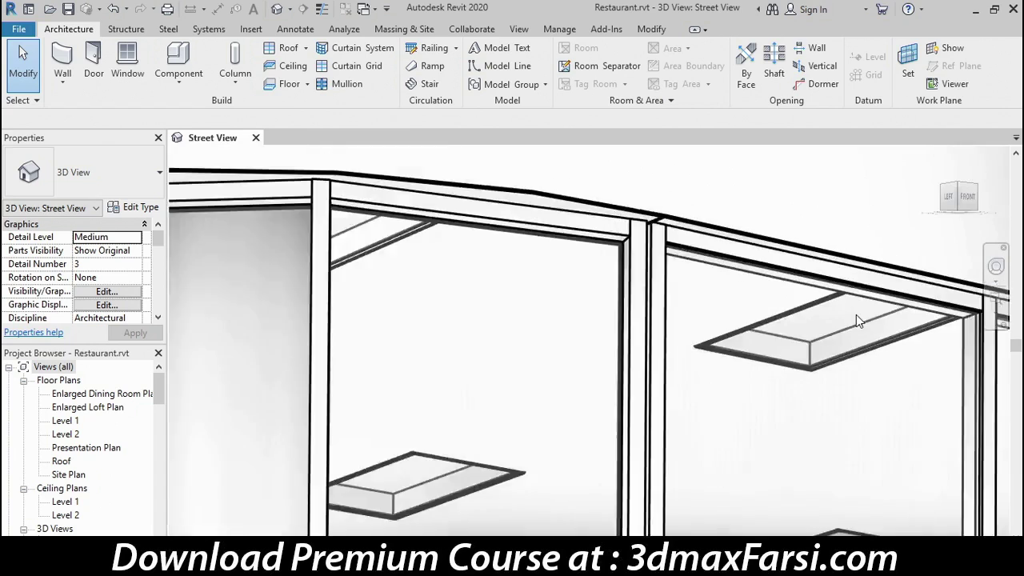
scroll(856, 315, "down", 2)
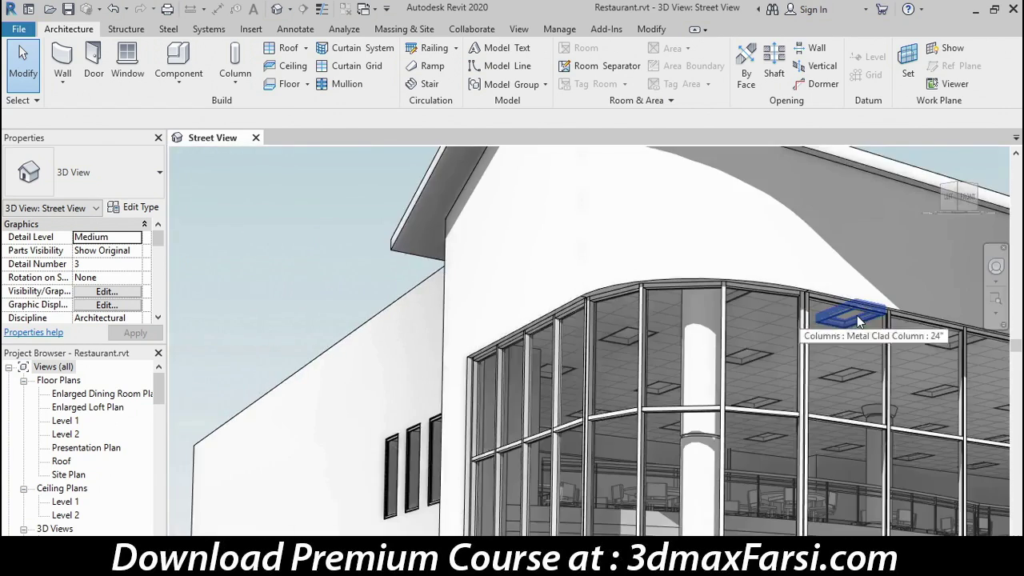
scroll(856, 315, "up", 7)
scroll(856, 315, "down", 5)
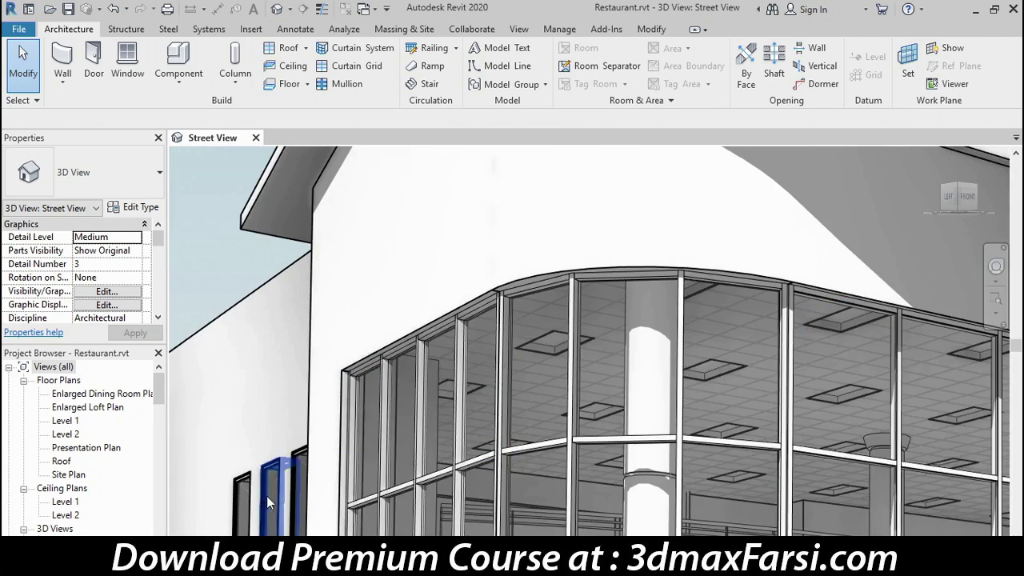
scroll(267, 497, "up", 5)
scroll(269, 502, "down", 4)
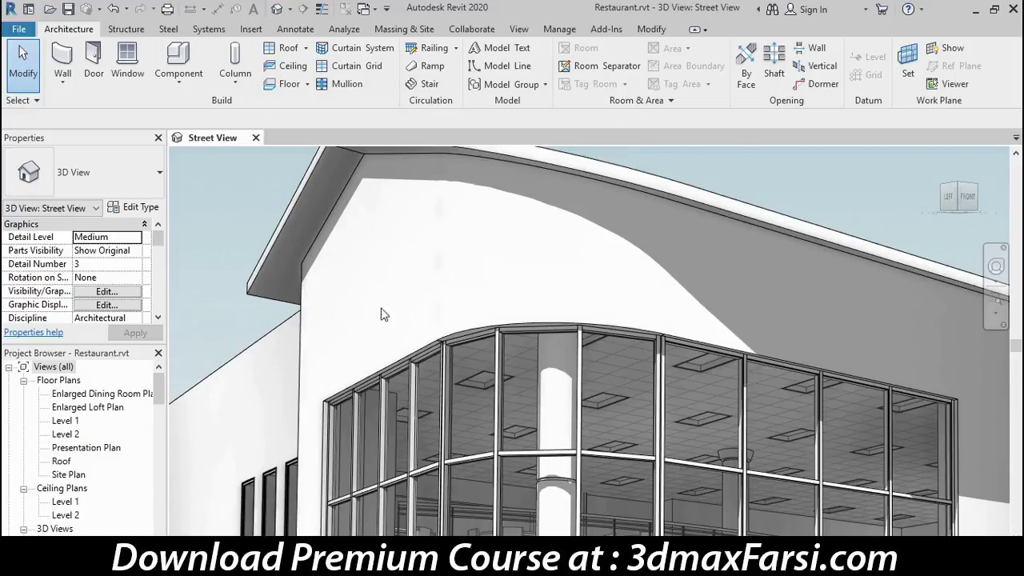
scroll(379, 312, "up", 2)
middle_click_drag(407, 320, 652, 213)
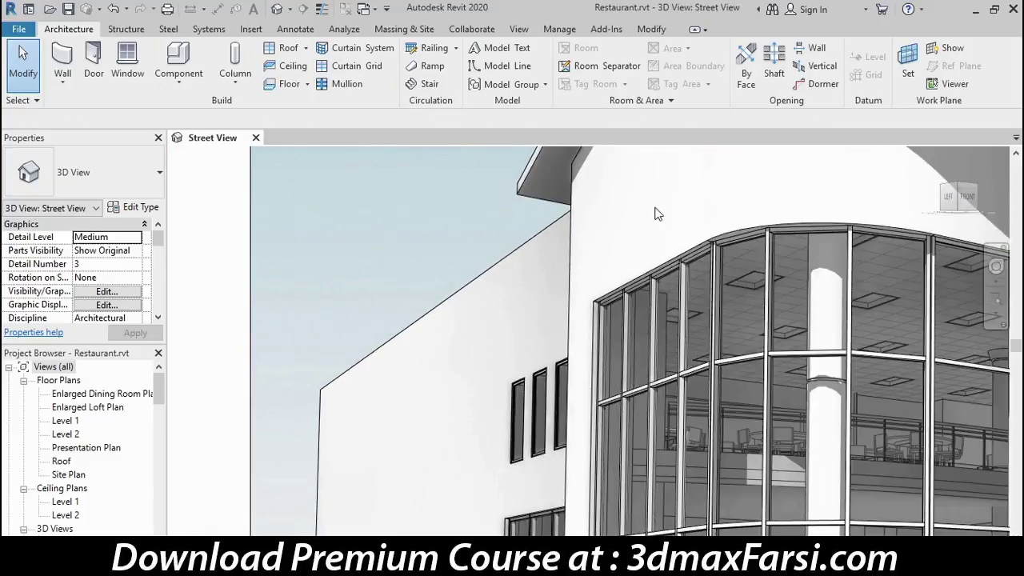